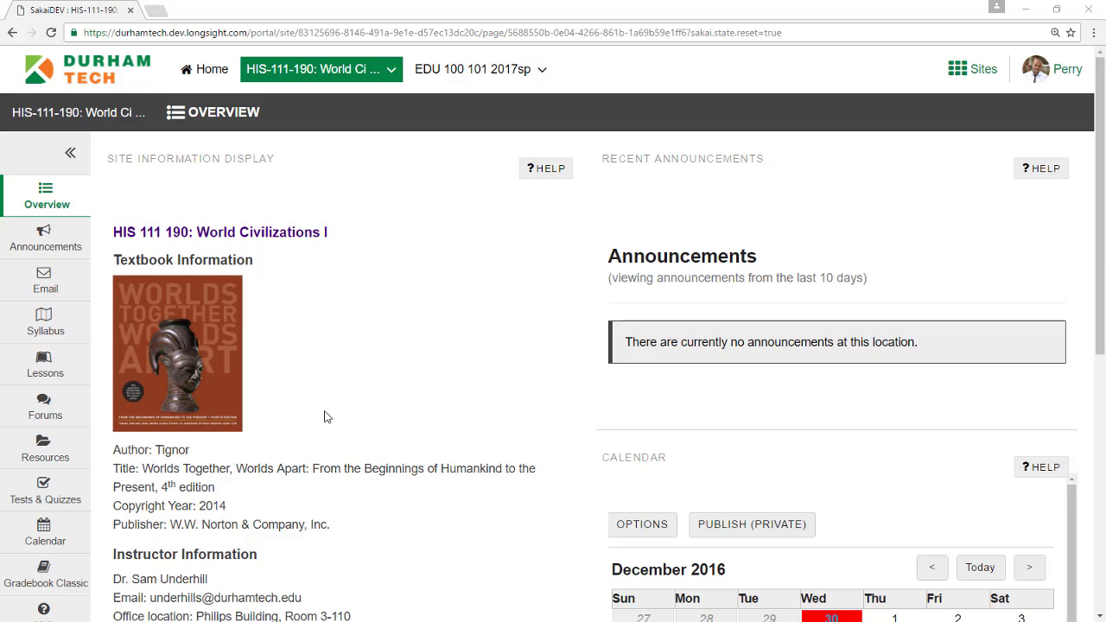
Step: Open the course's Tests & Quizzes and begin the Syllabus Quiz assessment
click(73, 485)
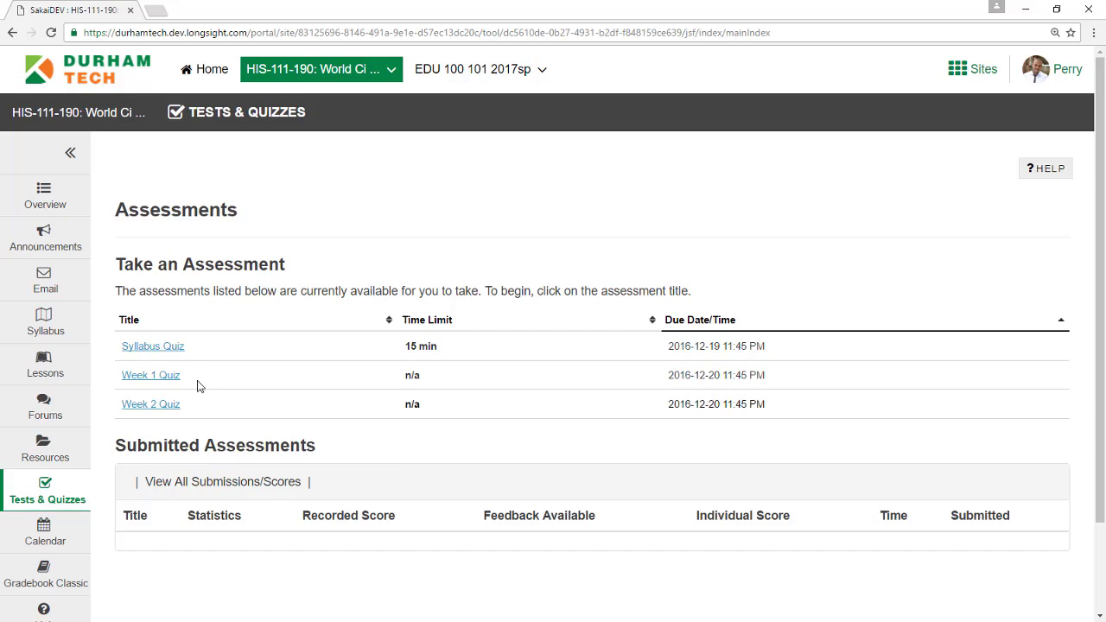
click(162, 349)
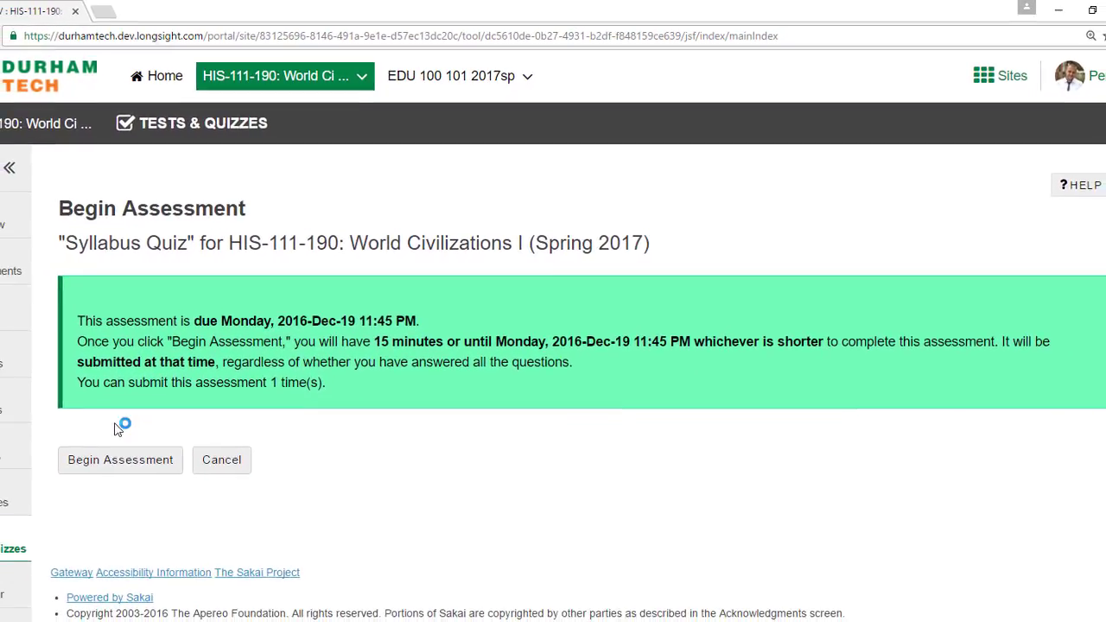
click(151, 443)
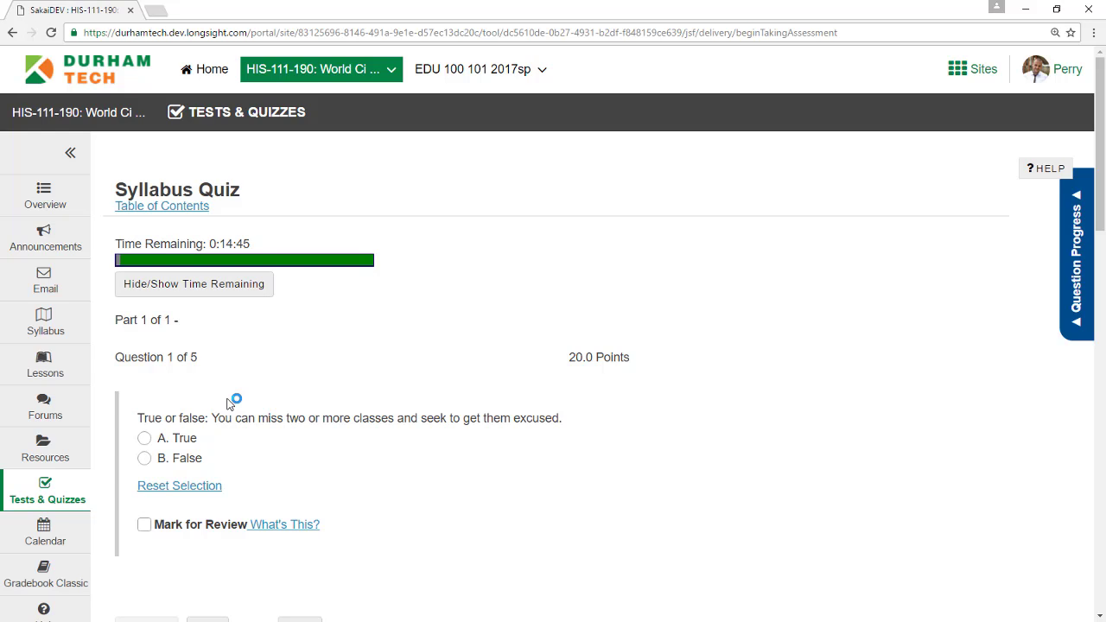
Step: Answer question 1 with False and question 2 with "last day", advancing to question 3
click(145, 459)
scroll(141, 412, down, 2)
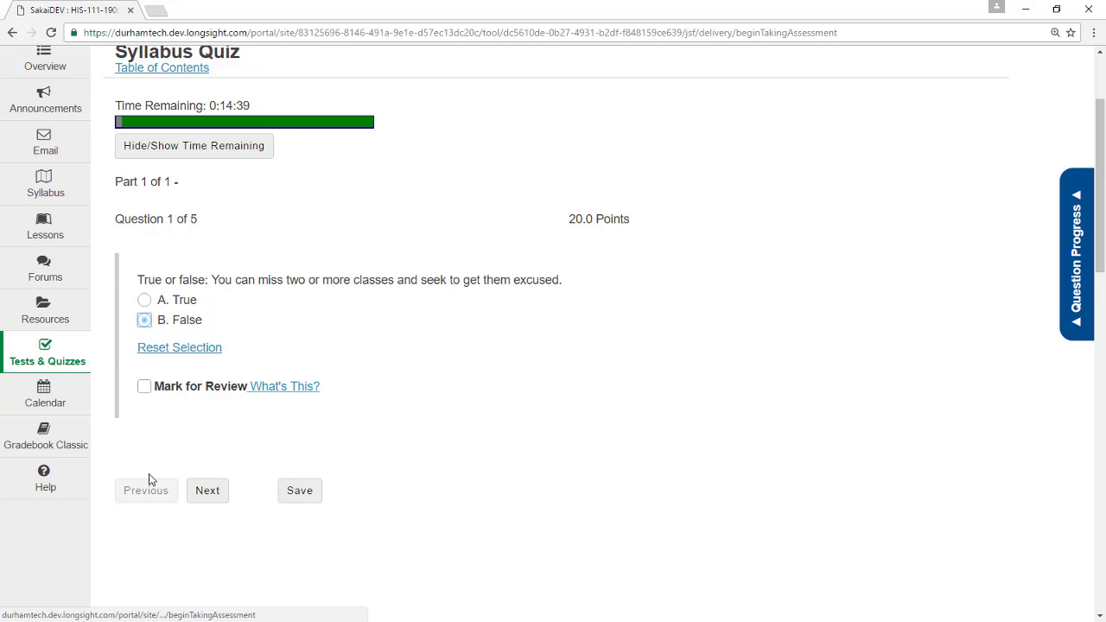
click(217, 501)
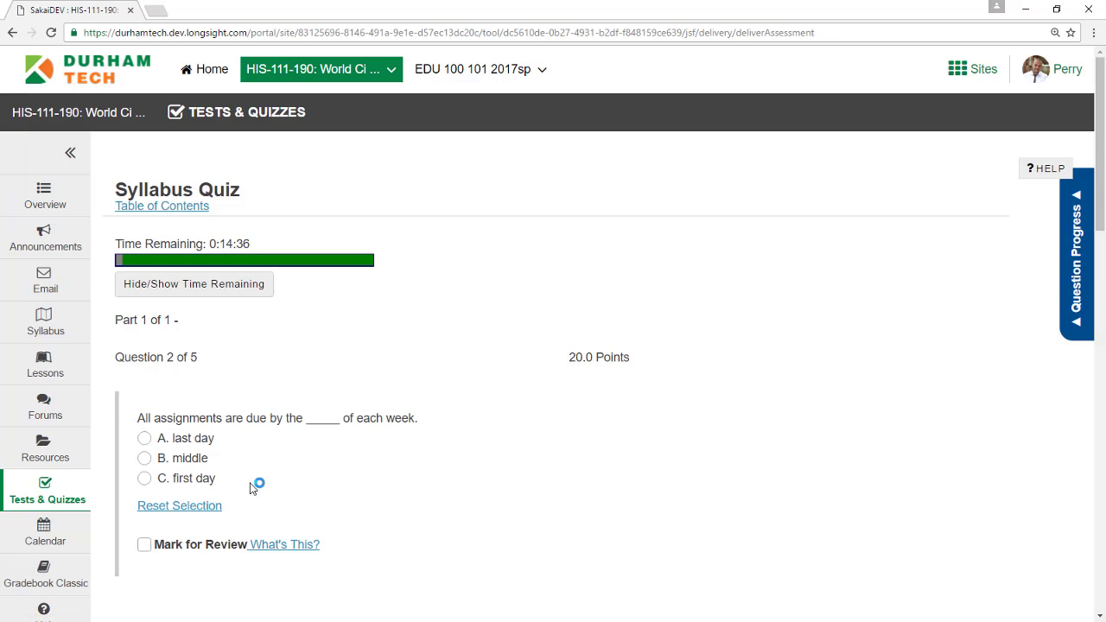
click(145, 438)
scroll(246, 495, down, 2)
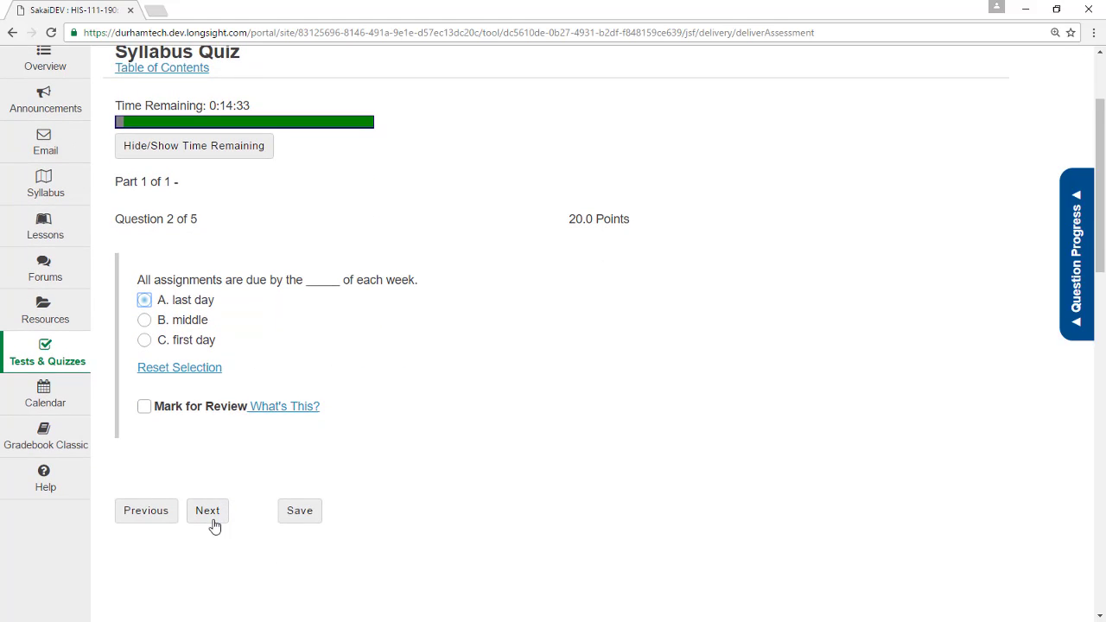
click(213, 521)
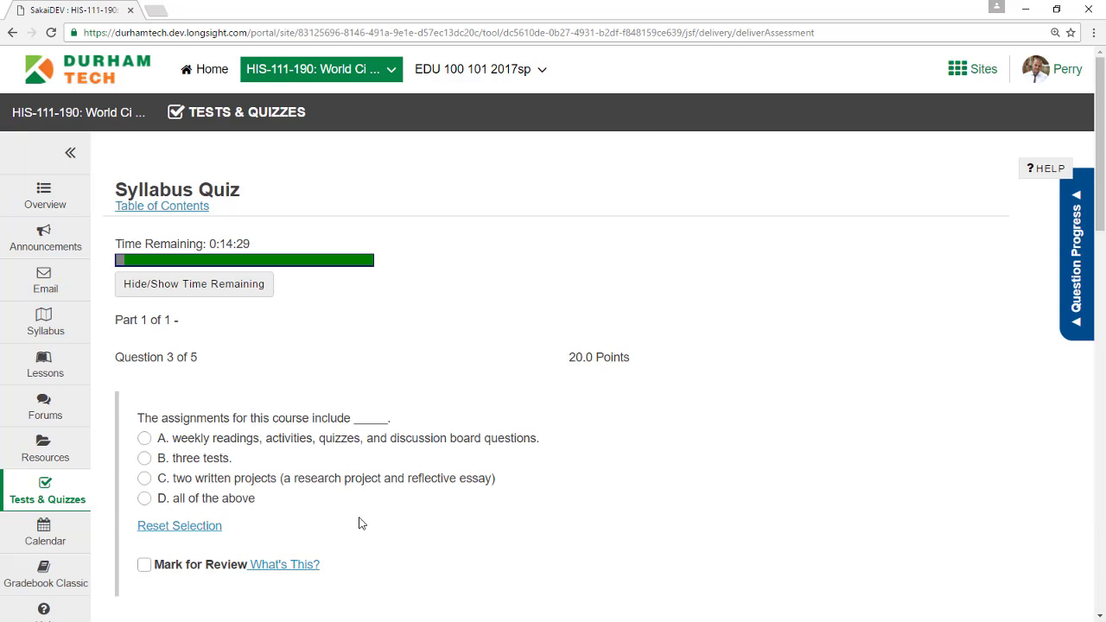
Step: Mark question 3 for review without answering it and advance to question 4
scroll(358, 523, down, 2)
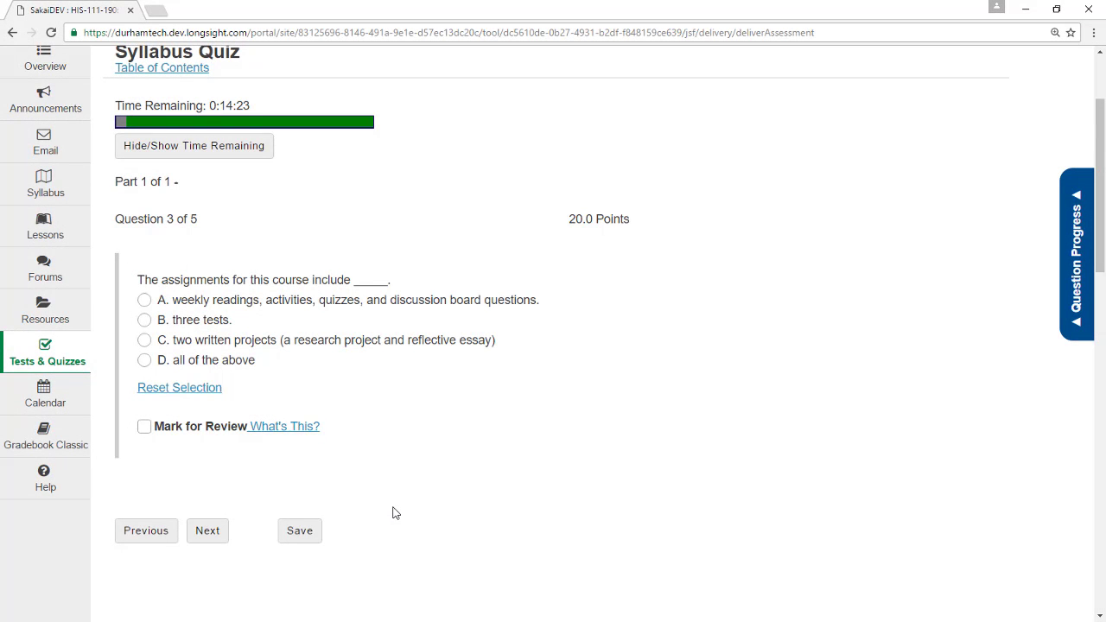
click(144, 427)
click(208, 534)
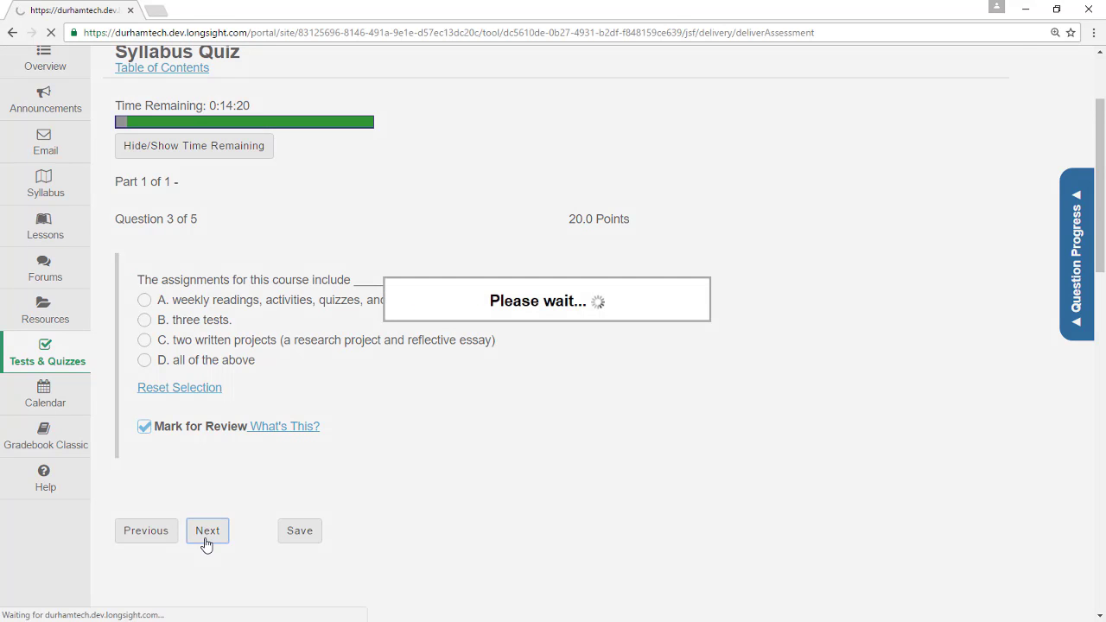
Step: Answer question 4 on how weekly attendance is recorded and advance to question 5
scroll(391, 520, down, 2)
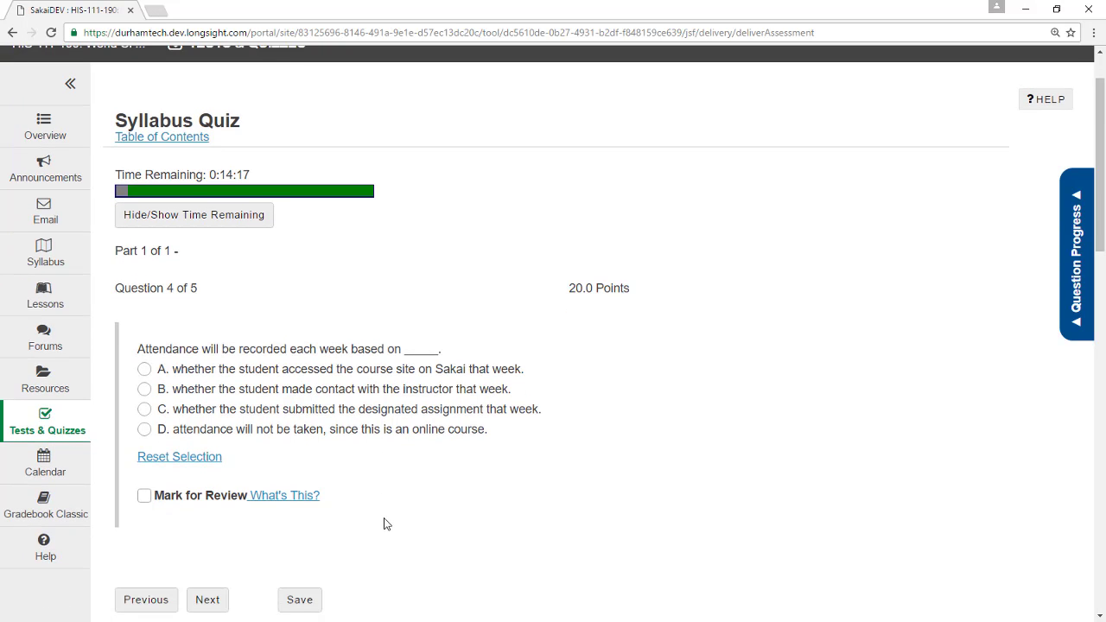
scroll(391, 519, down, 1)
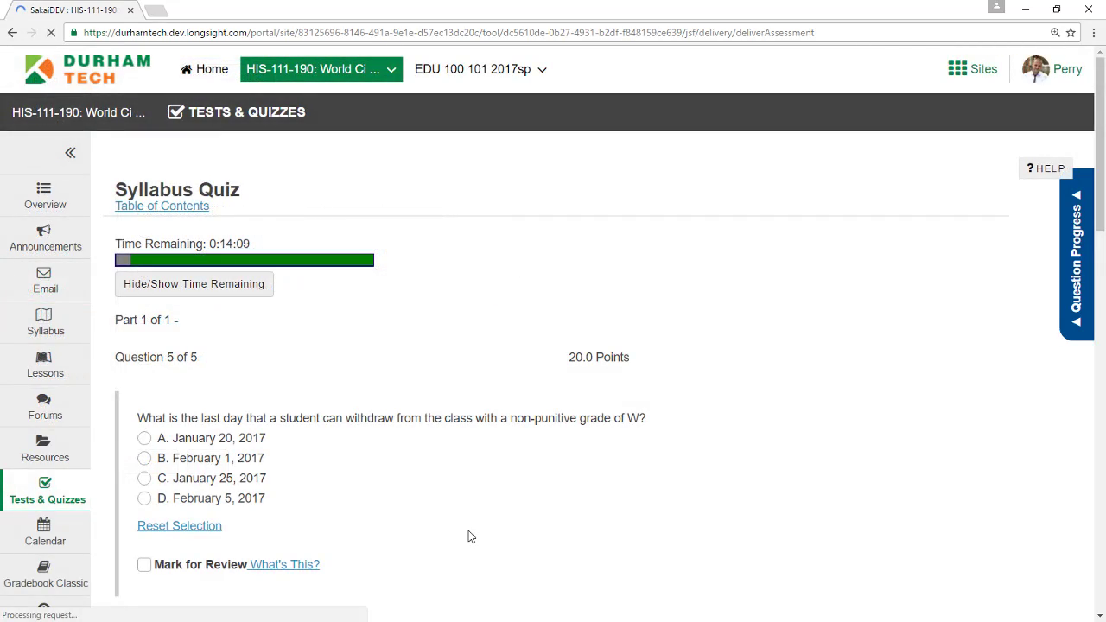
scroll(535, 513, down, 1)
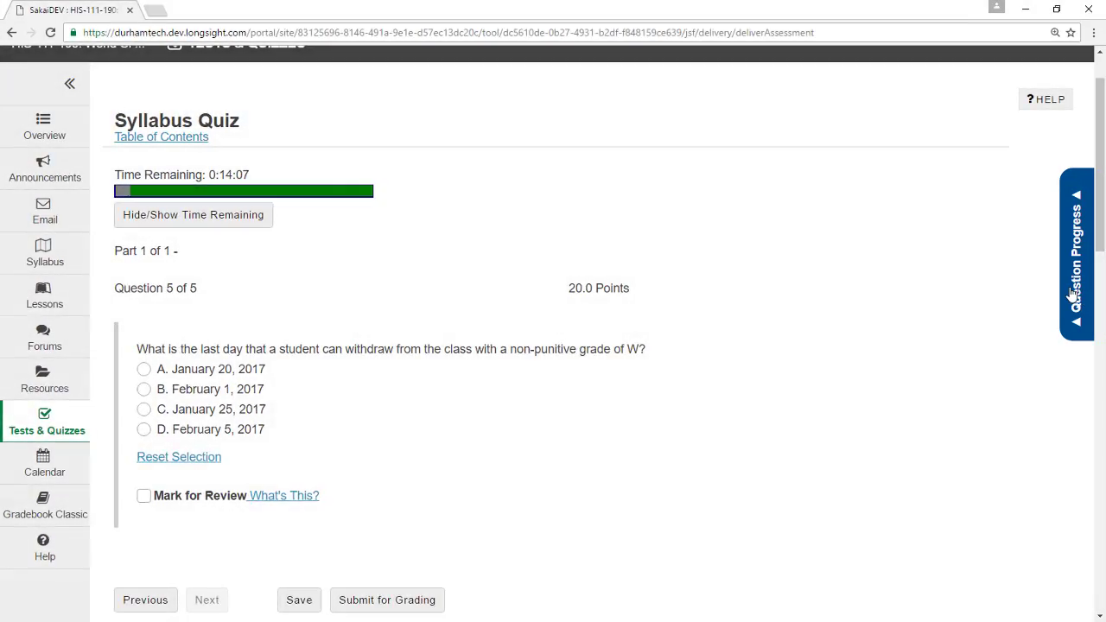
Step: Go to question 3 through the question progress overview, collapse the overview, and reopen question 3 from the quiz's table of contents
click(1077, 298)
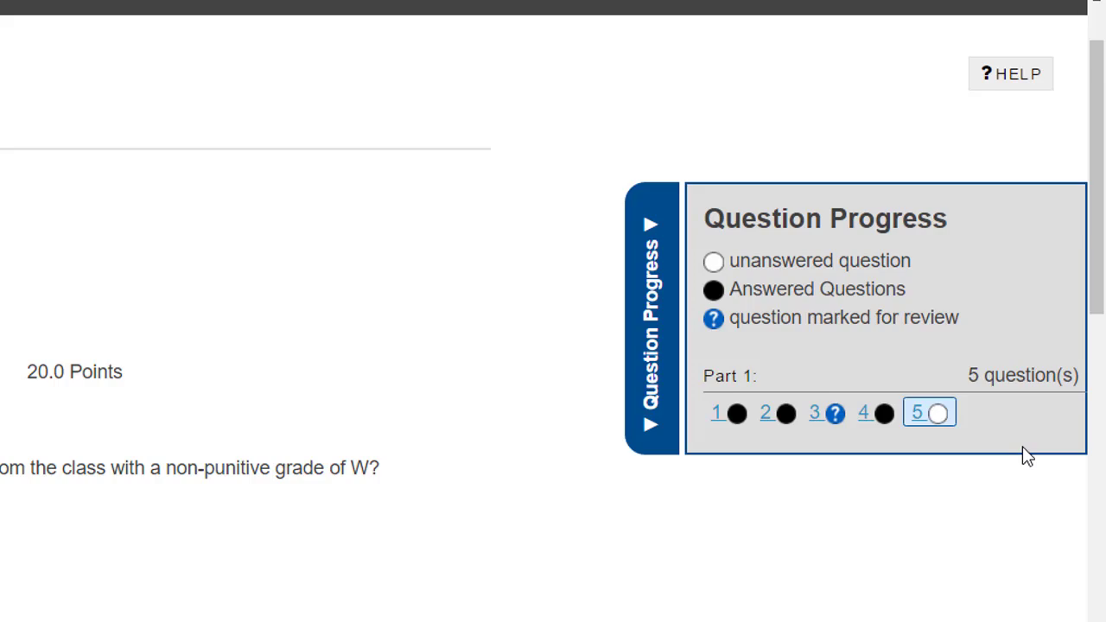
click(815, 414)
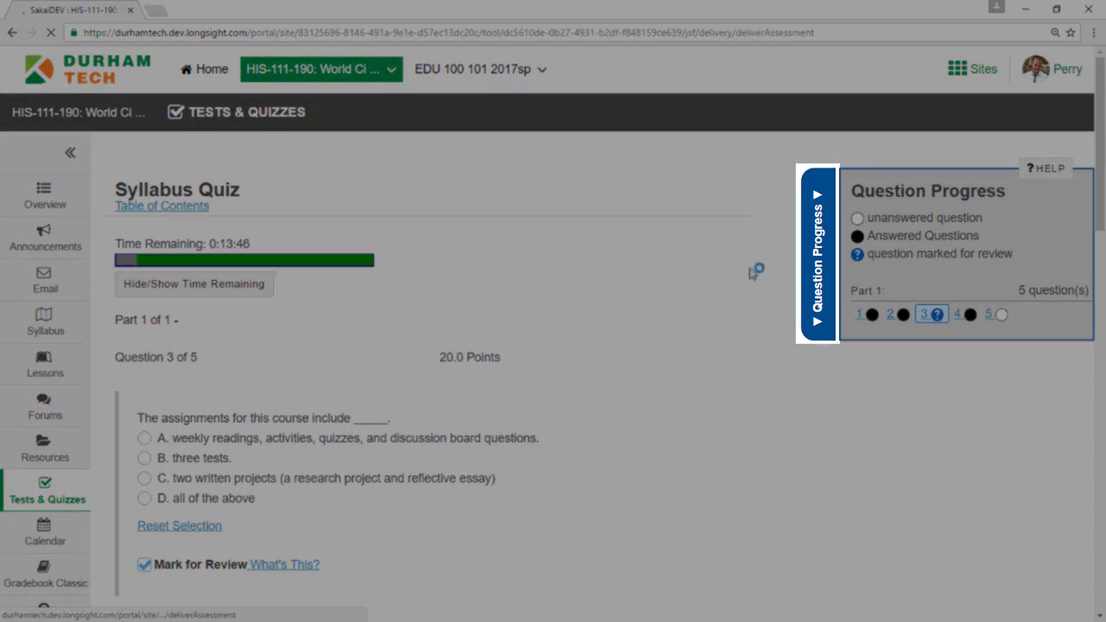
click(813, 302)
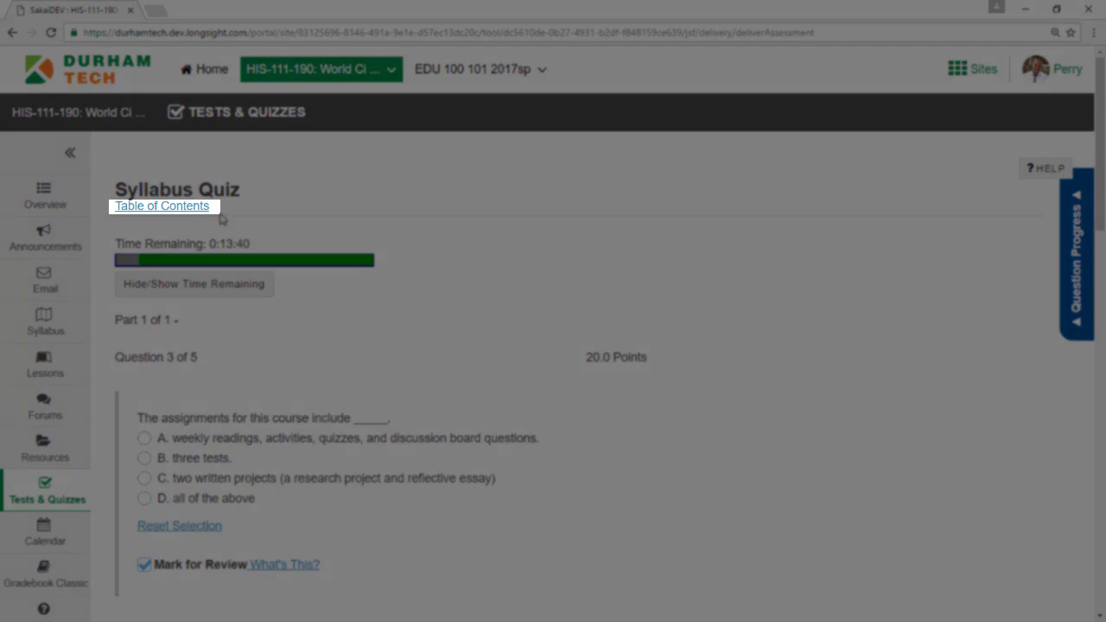
click(171, 212)
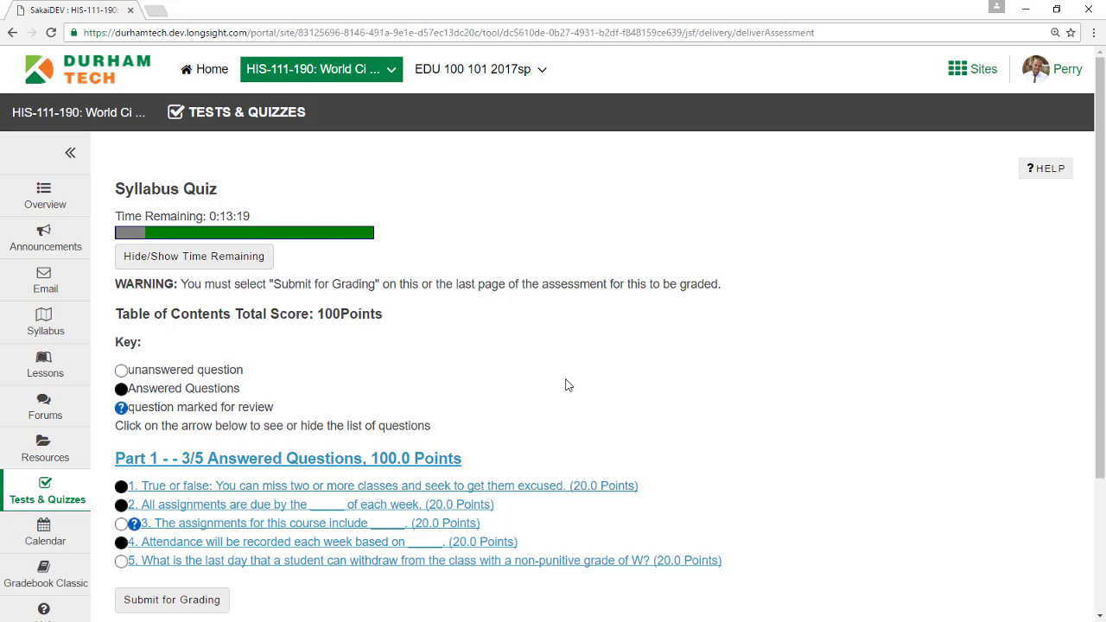
click(393, 524)
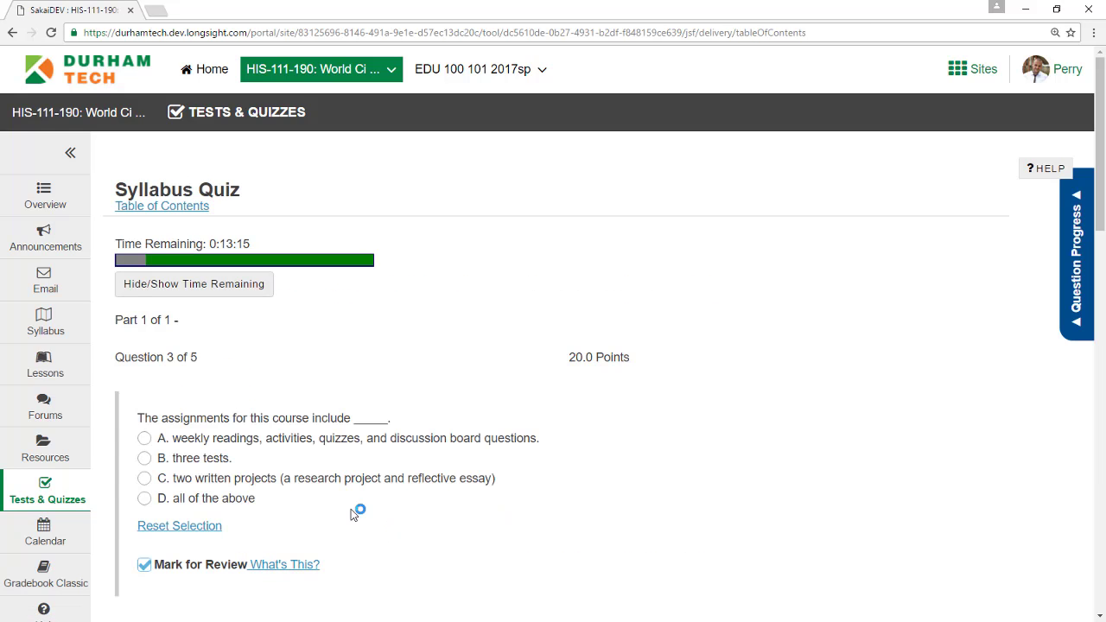
Step: Answer question 3 with option A, weekly readings, activities, quizzes, and discussion board questions, and question 5 with February 5, 2017
triple_click(186, 439)
click(145, 438)
scroll(126, 446, down, 3)
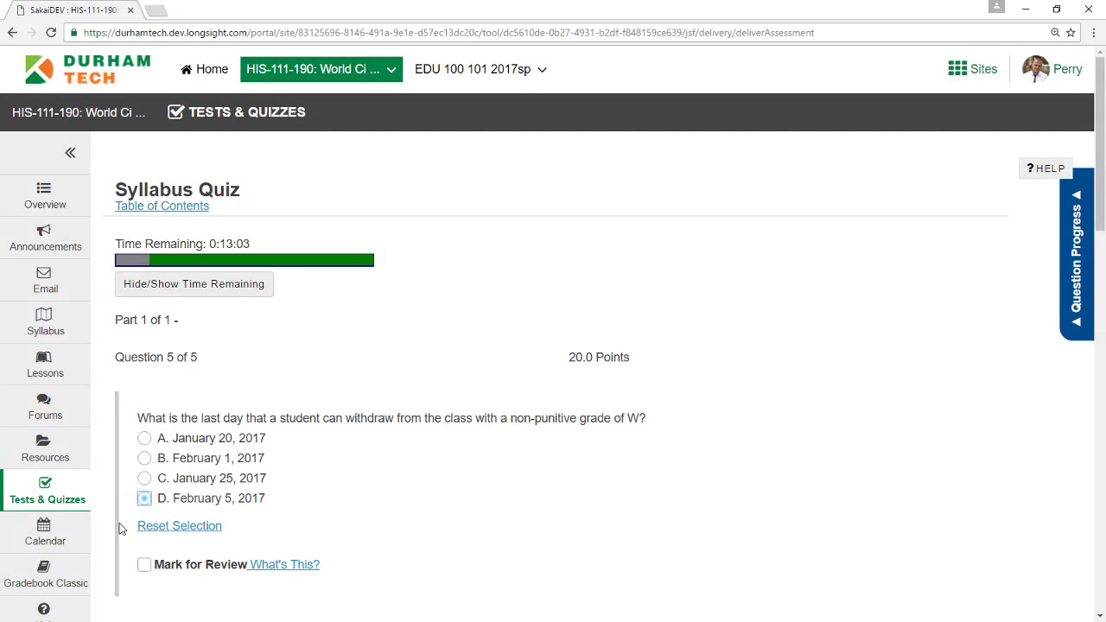
Step: Submit the Syllabus Quiz for grading and confirm the submission
scroll(119, 529, down, 3)
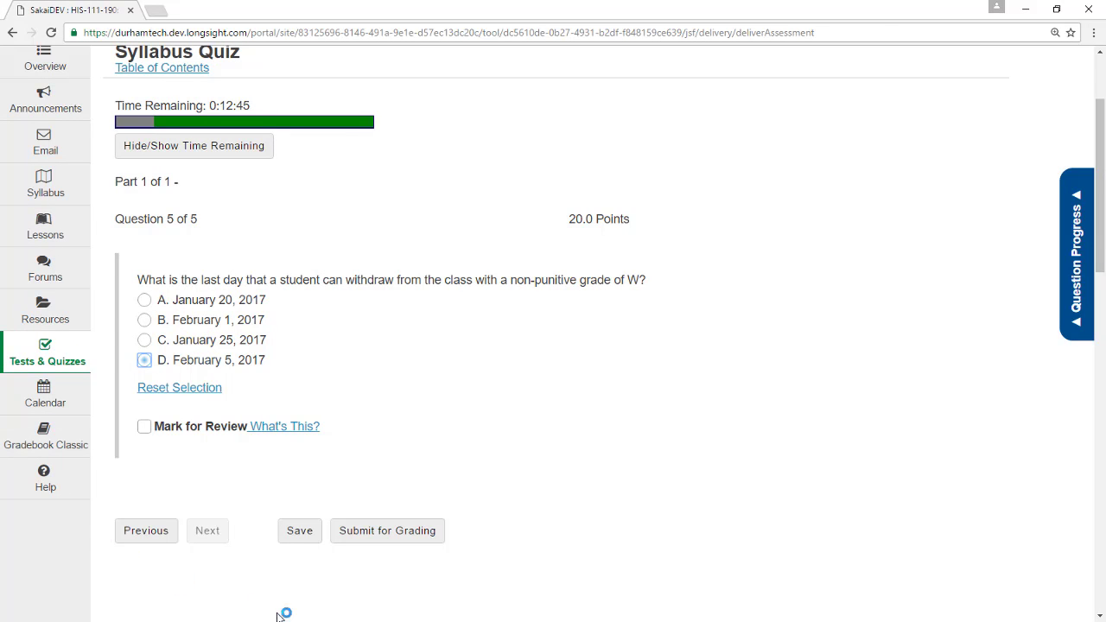
click(385, 541)
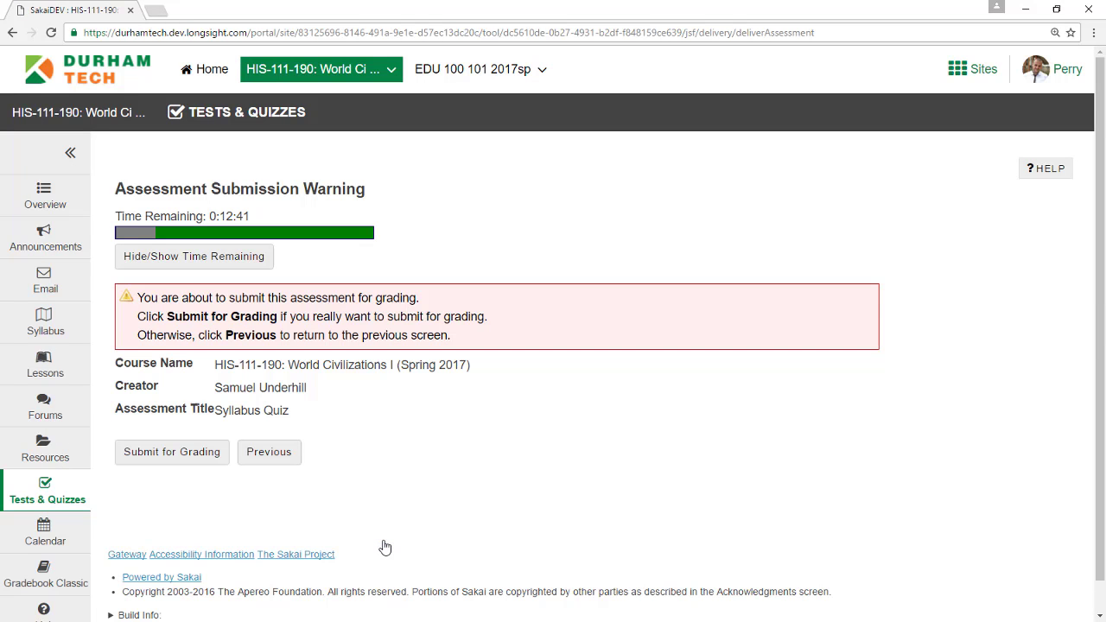
click(187, 466)
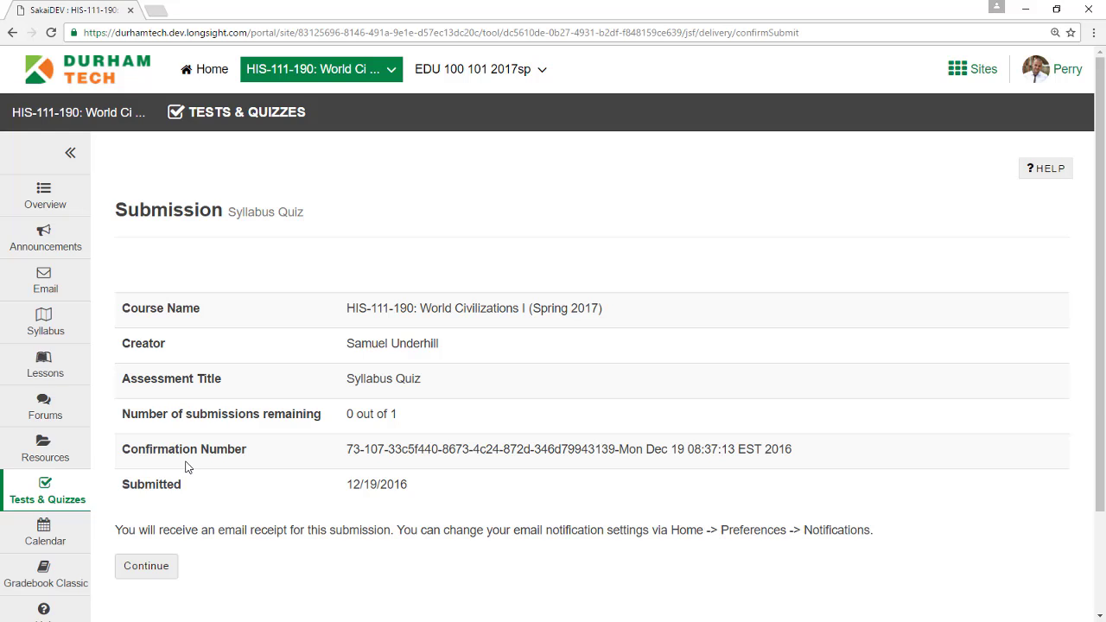
Step: Return to the assessments list and begin the Week 1 Quiz
click(145, 571)
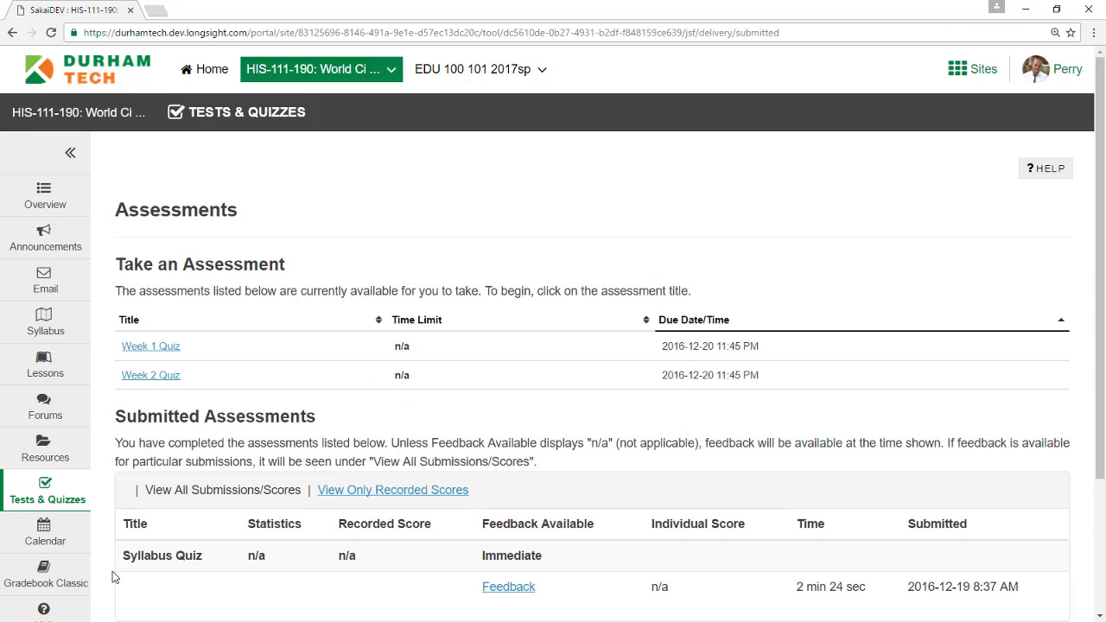
scroll(113, 572, down, 3)
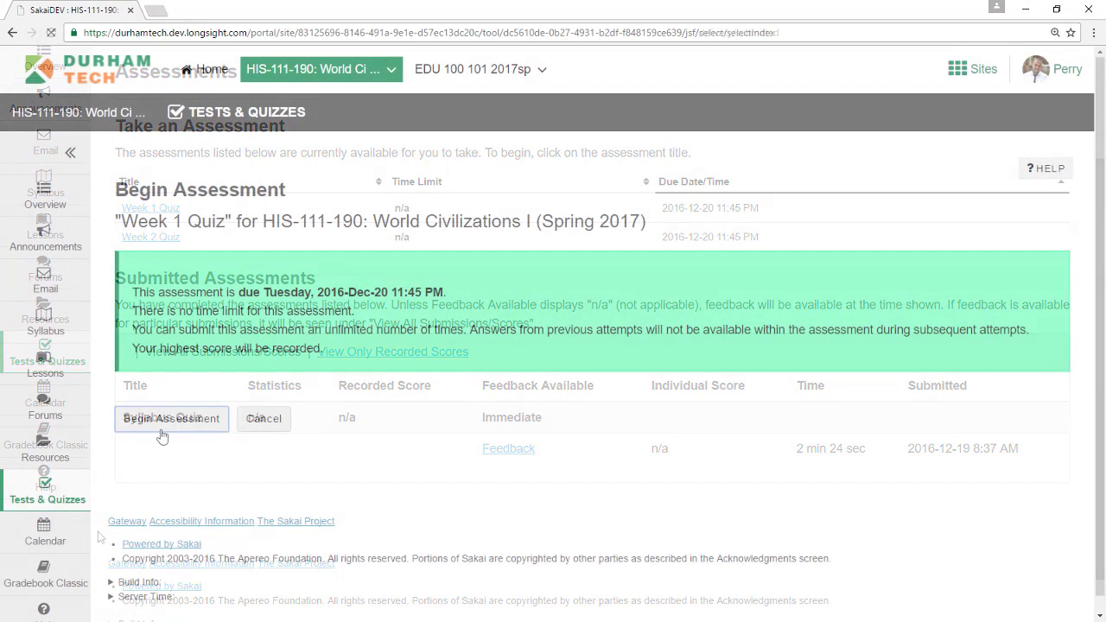
click(163, 423)
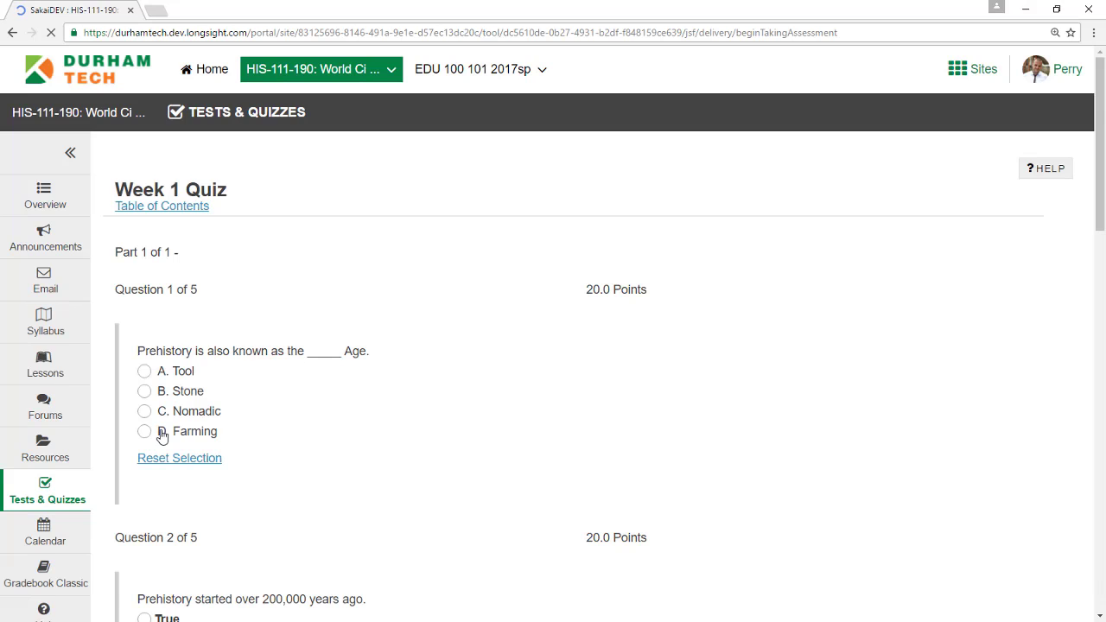
Step: Look through all five questions and the save, exit and submit options on the single-page Week 1 Quiz
scroll(108, 415, down, 2)
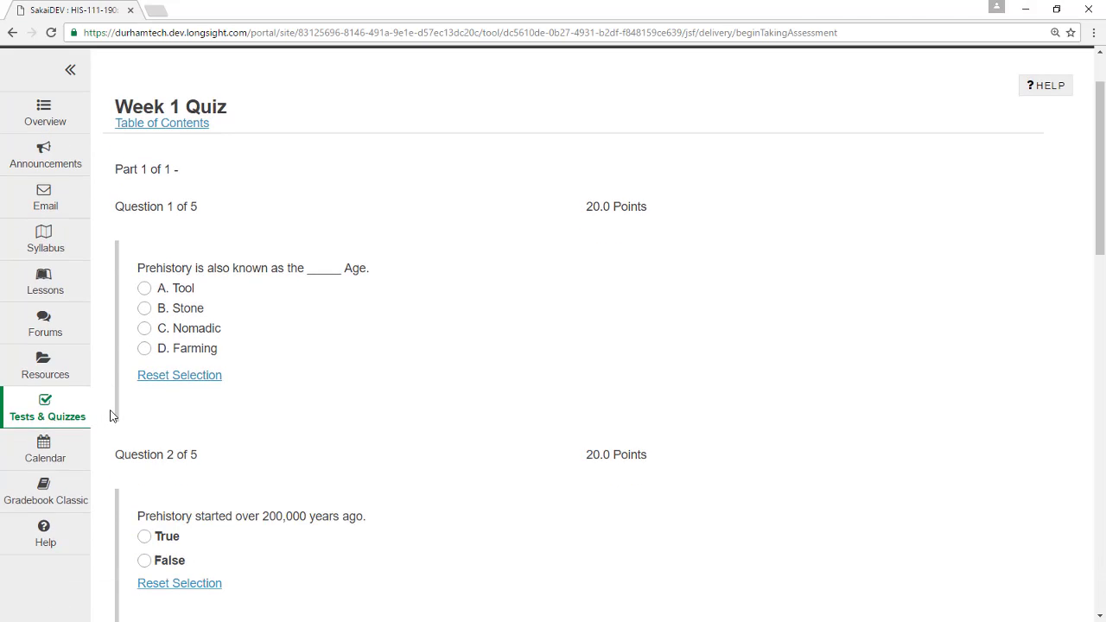
scroll(128, 424, down, 3)
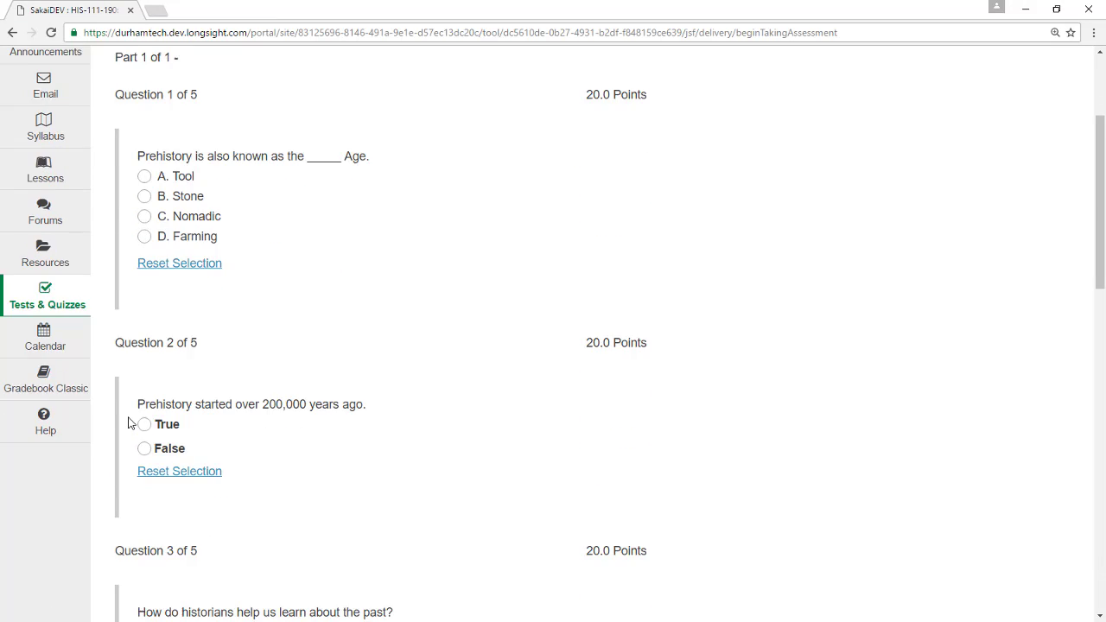
scroll(127, 423, down, 3)
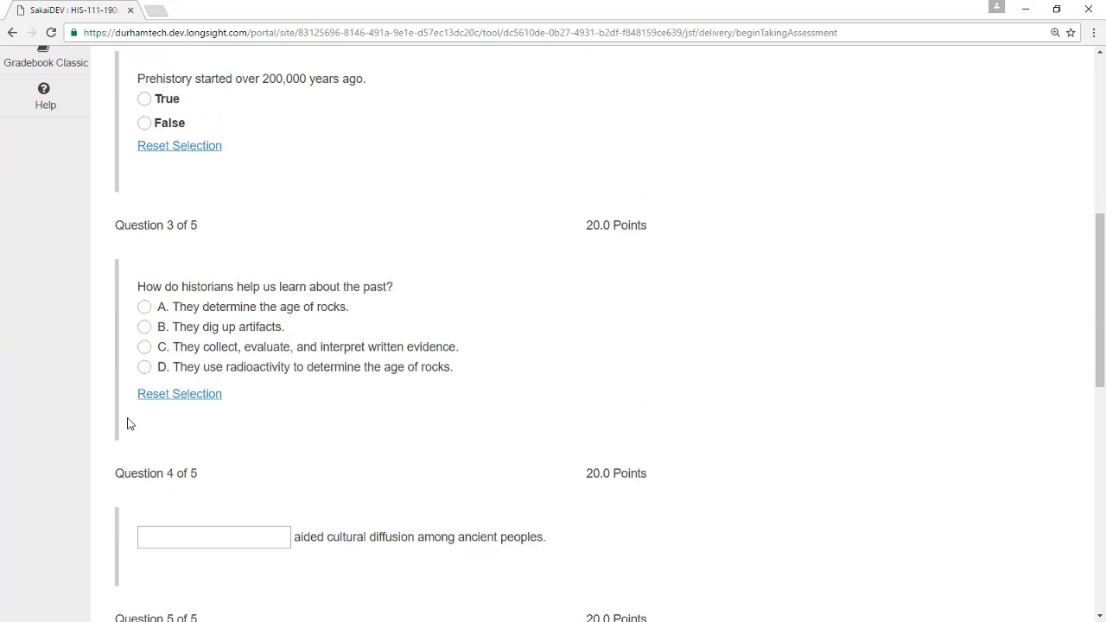
scroll(123, 426, down, 2)
scroll(124, 427, down, 1)
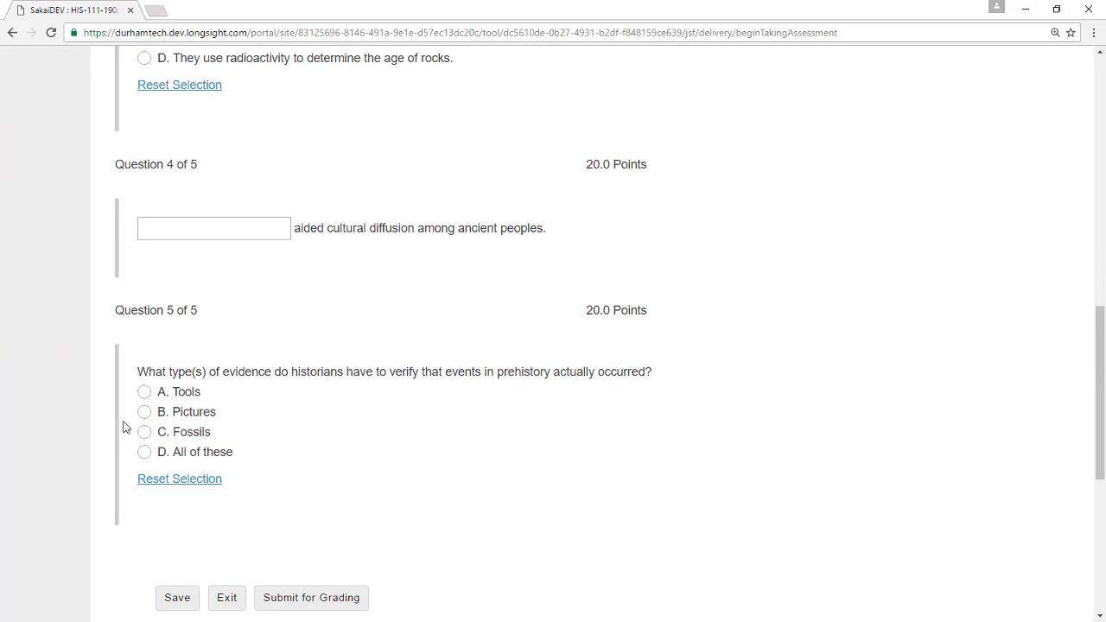
scroll(124, 427, down, 2)
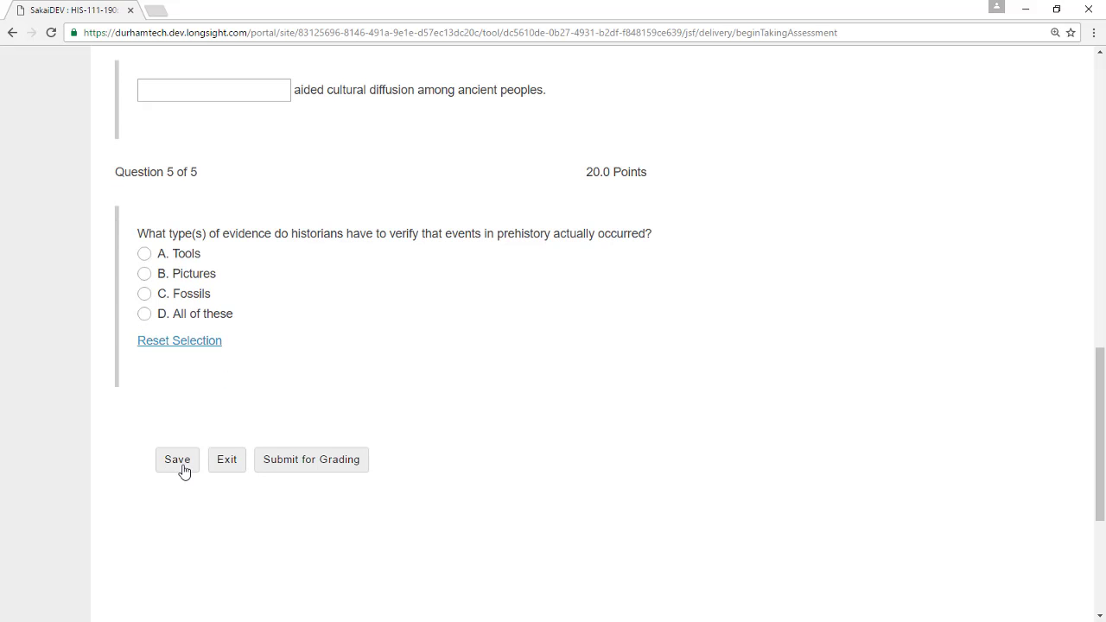
scroll(99, 437, up, 2)
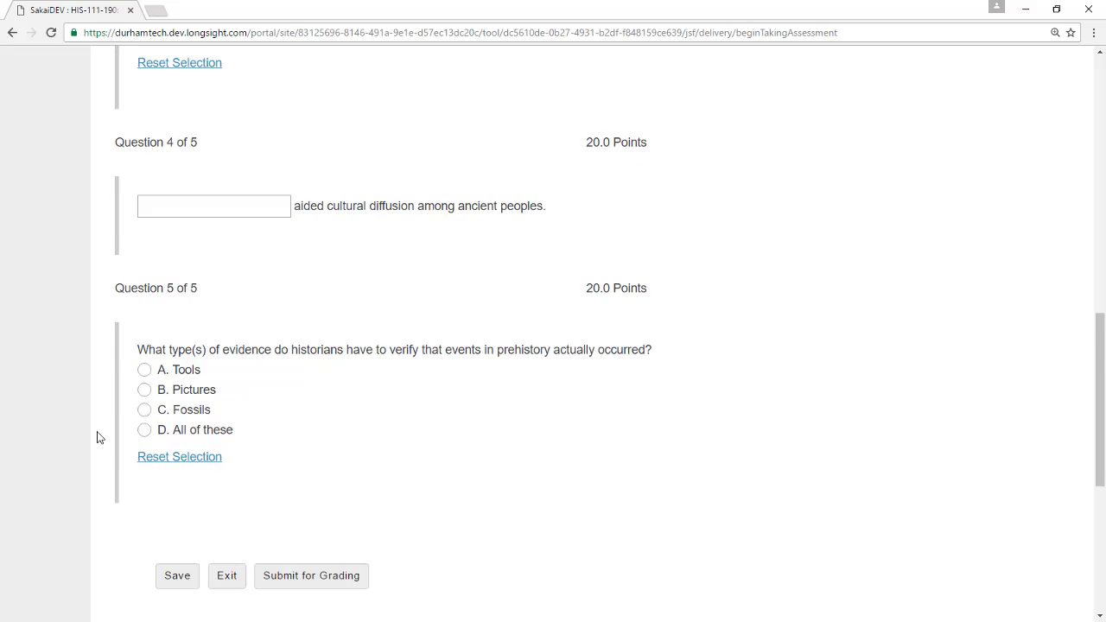
scroll(99, 437, up, 8)
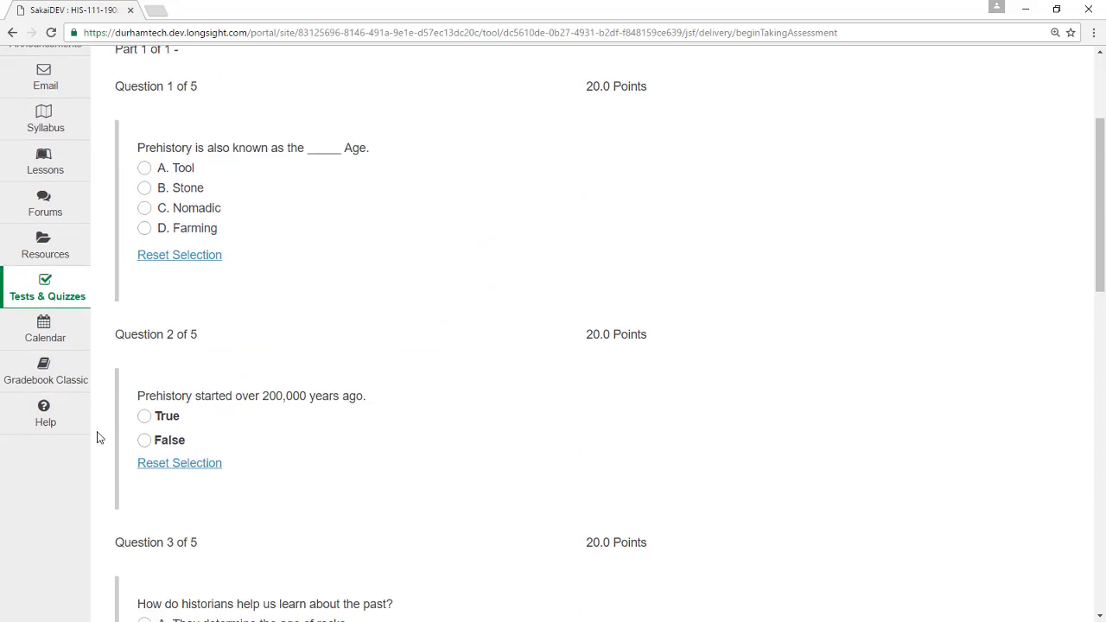
scroll(97, 438, up, 1)
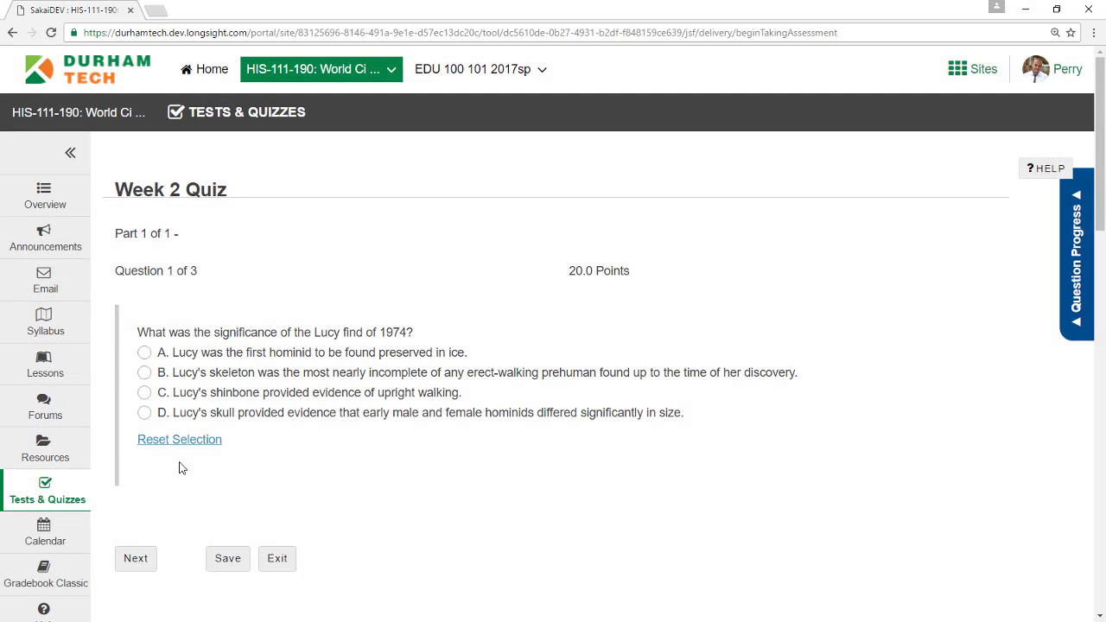
Step: Answer question 1 of the Week 2 Quiz with option B, about Lucy's skeleton, and advance to the essay question
click(144, 373)
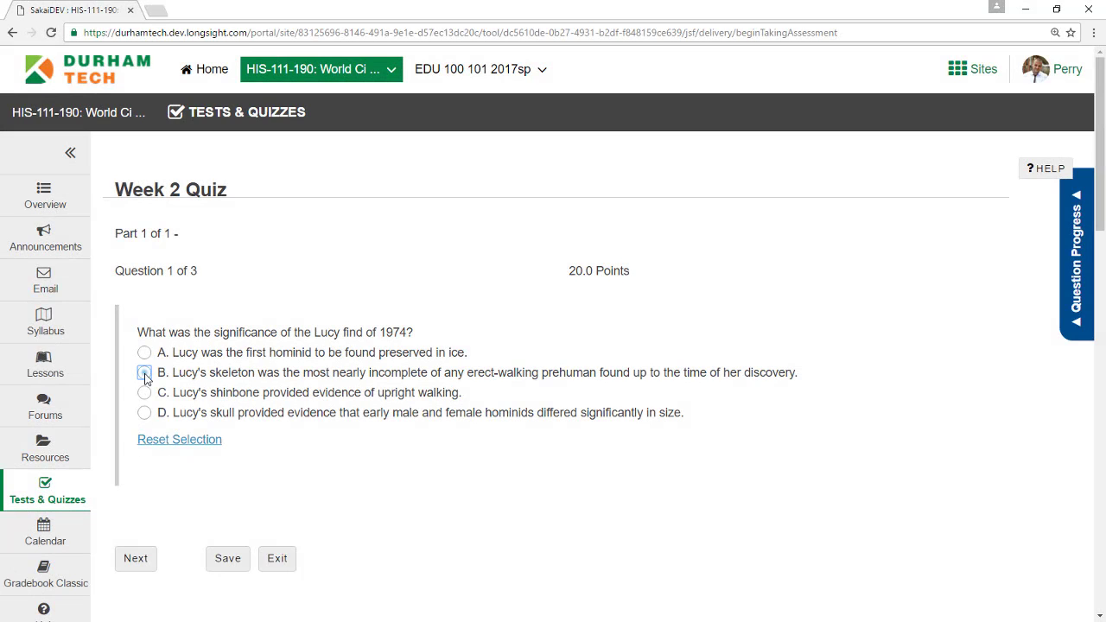
click(140, 570)
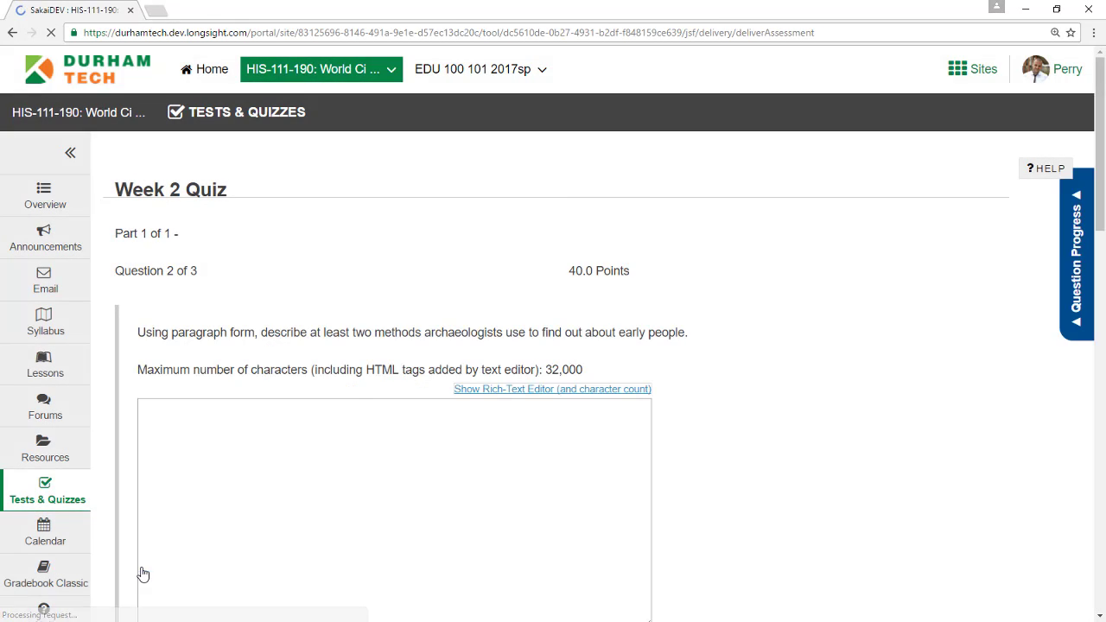
scroll(728, 512, down, 3)
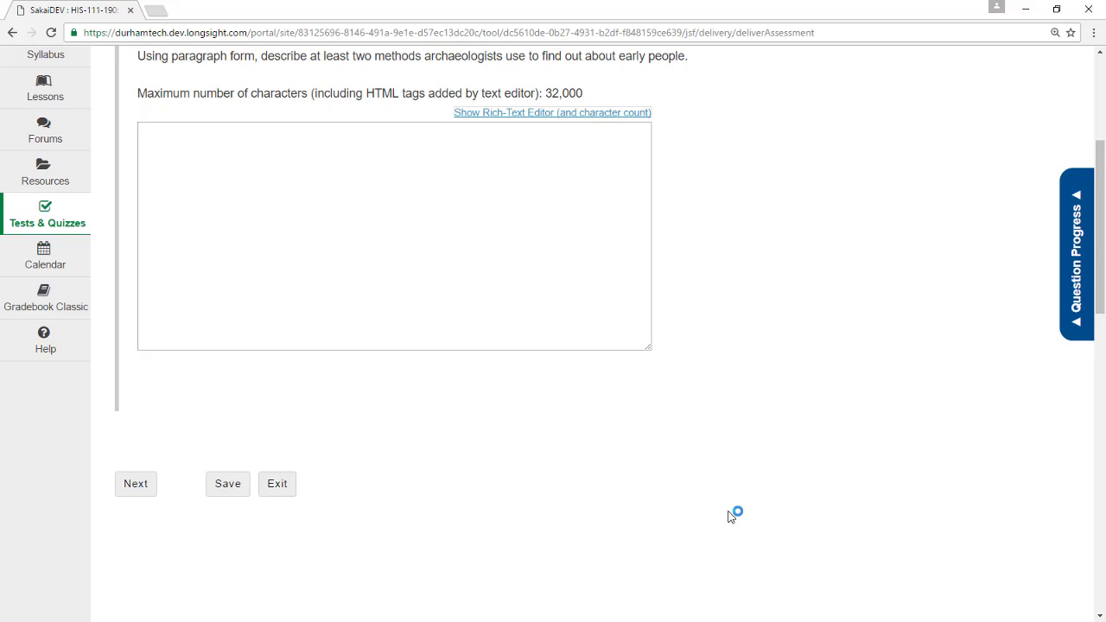
Step: Answer the Week 2 Quiz essay question with a paragraph on archaeologists' excavation, non-invasive site surveys and artifact analysis, and save the answer
scroll(730, 516, up, 2)
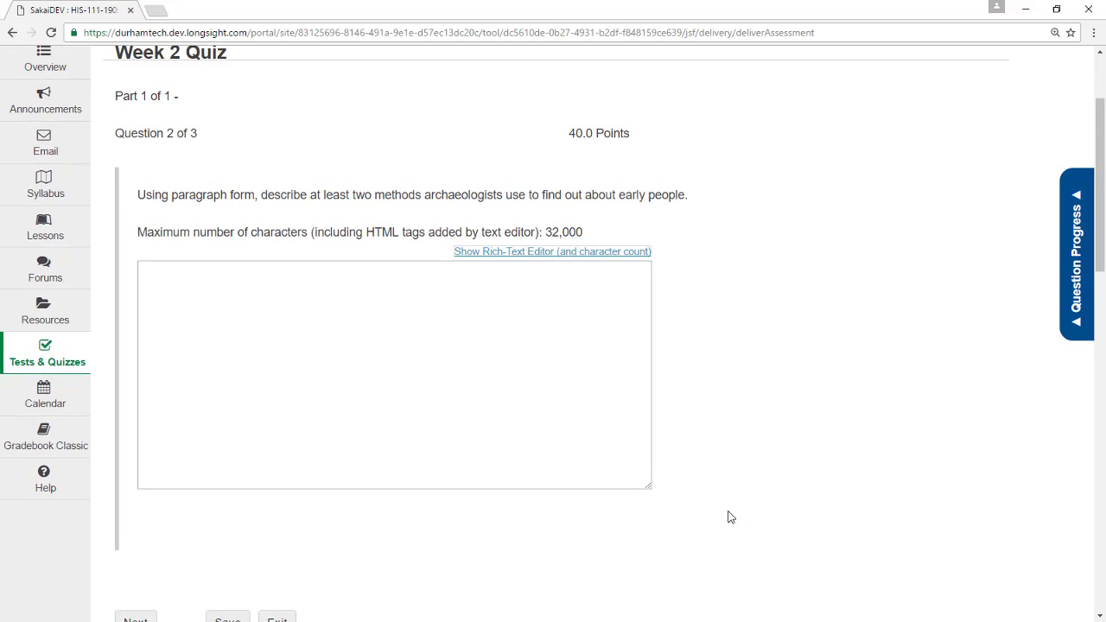
scroll(730, 517, up, 2)
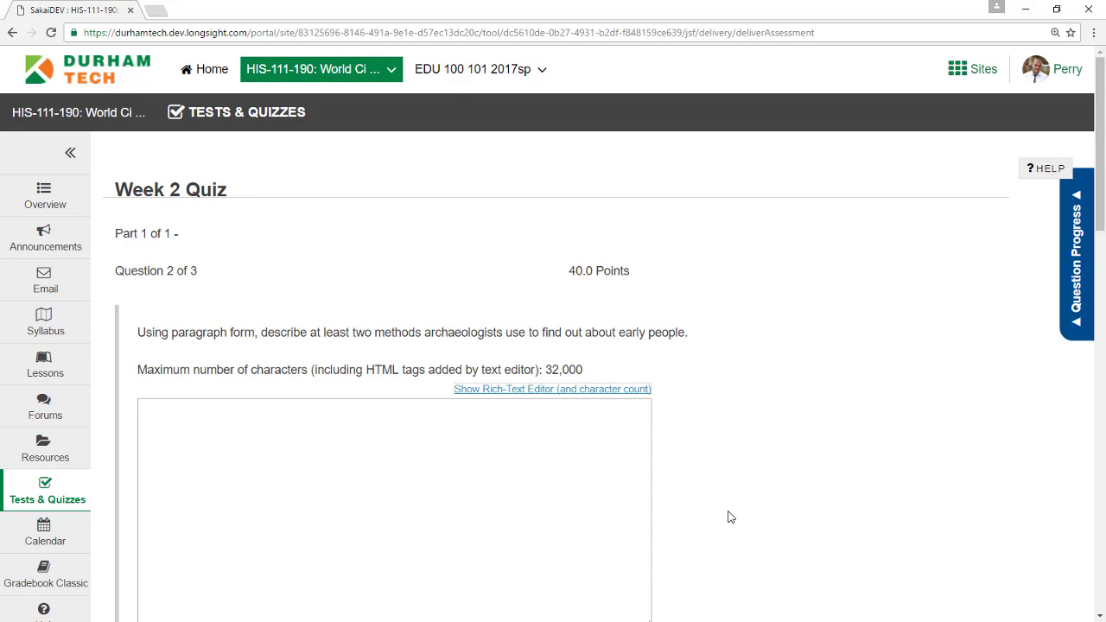
click(294, 430)
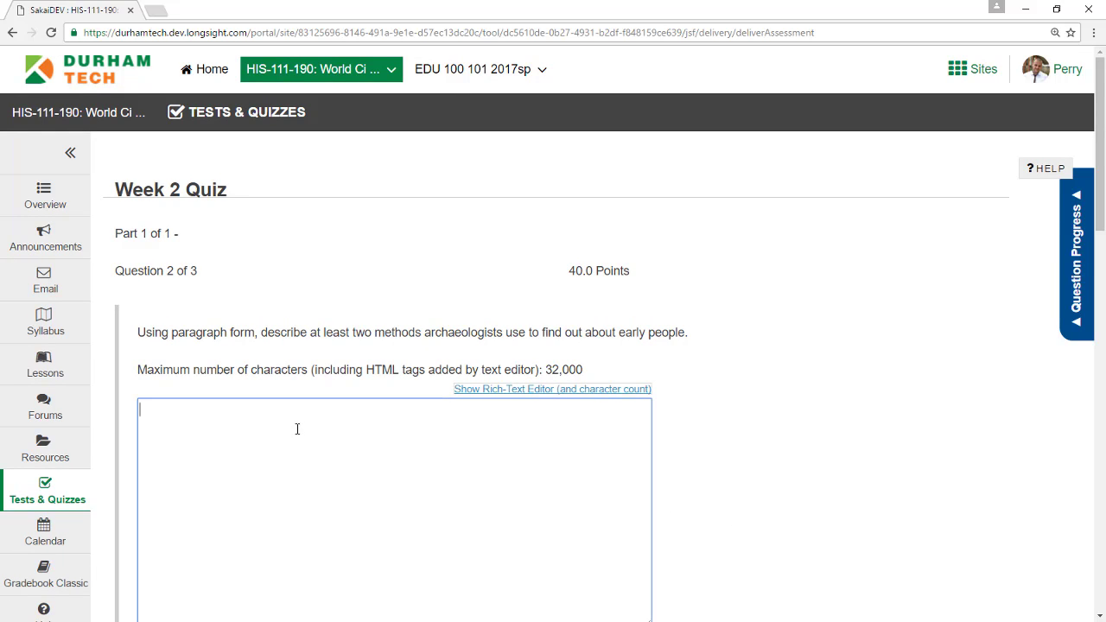
text(Archae)
key(Tab)
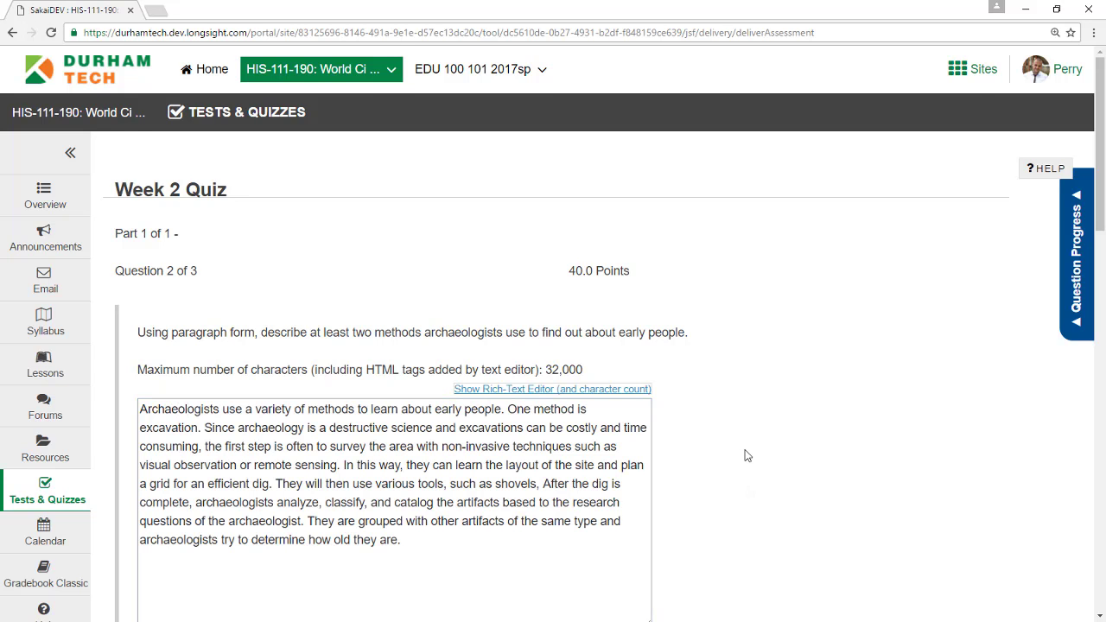
scroll(748, 458, down, 2)
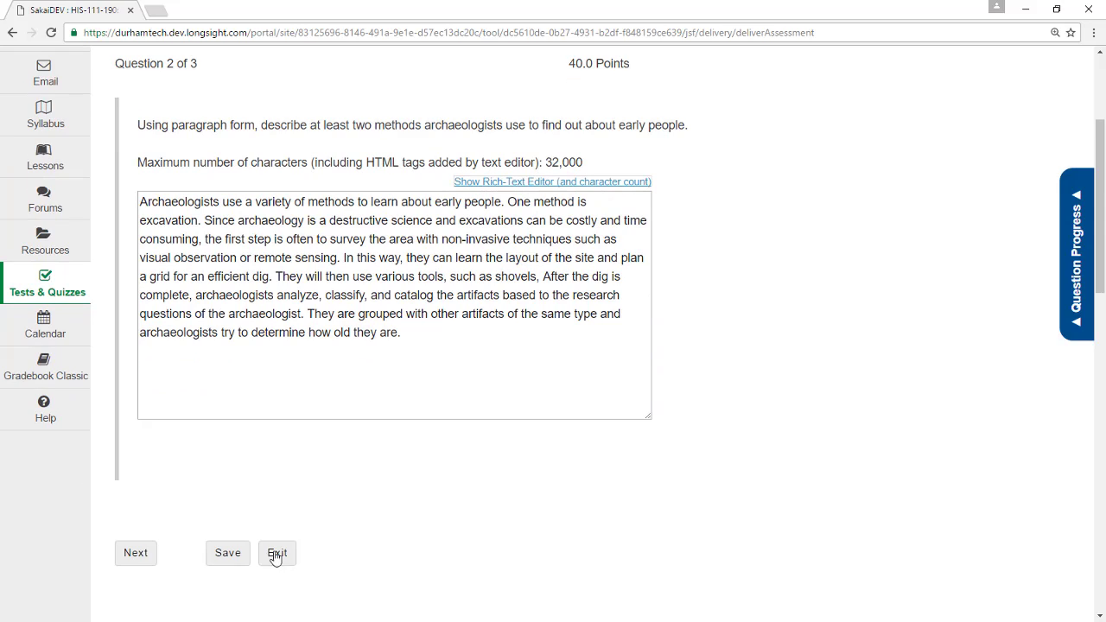
click(228, 554)
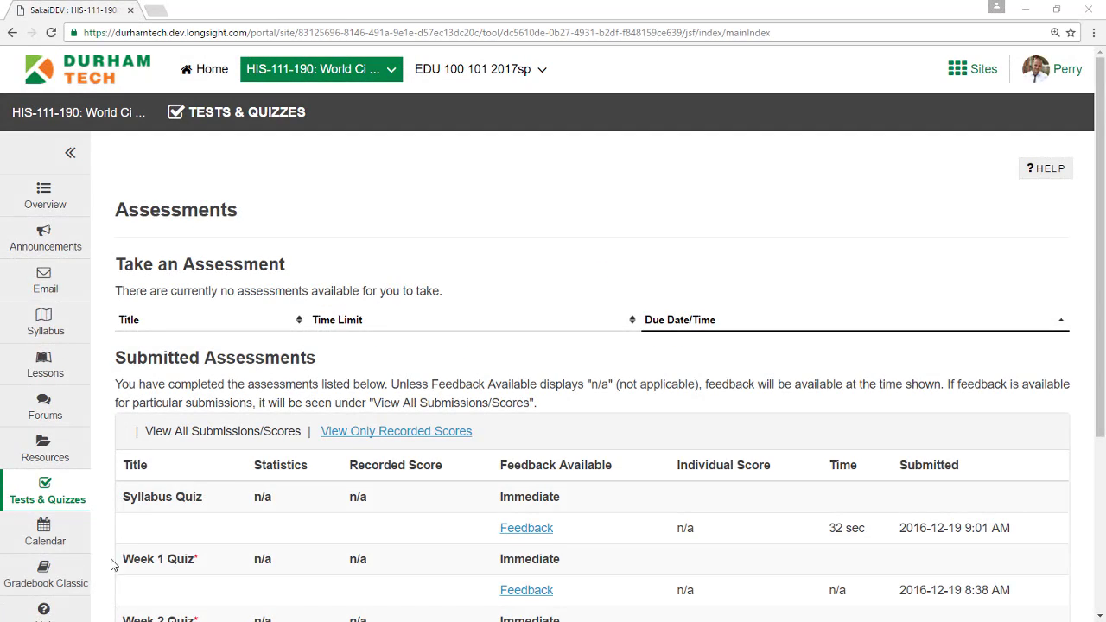
Step: Open the course's Gradebook Classic grade report and view the grades for the Syllabus, Week 1 and Week 2 quizzes under Tests
click(75, 574)
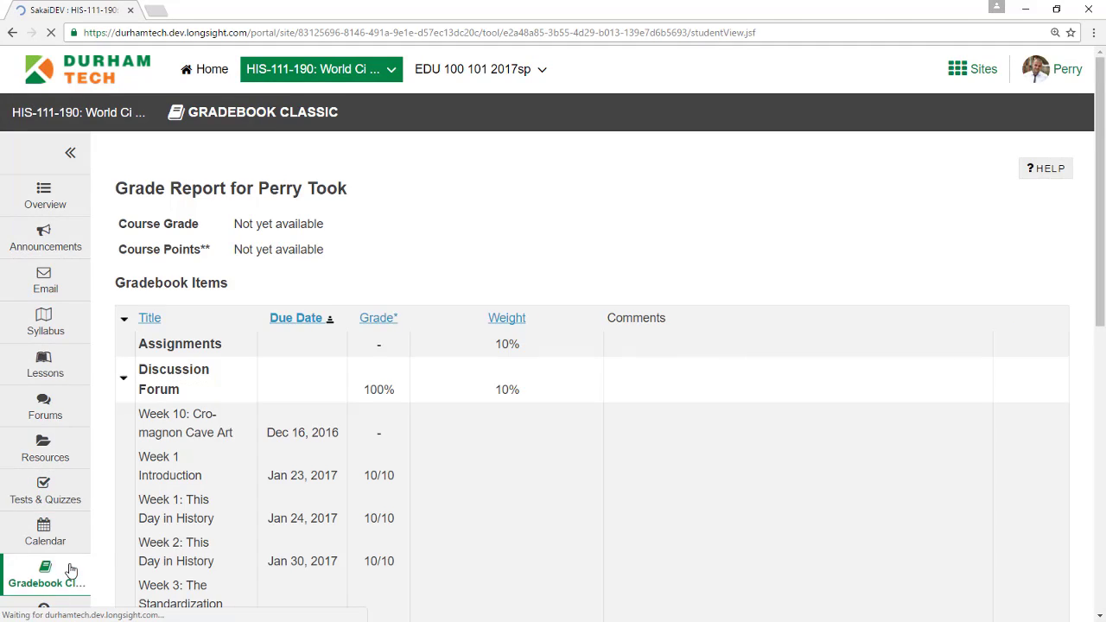
scroll(126, 534, down, 8)
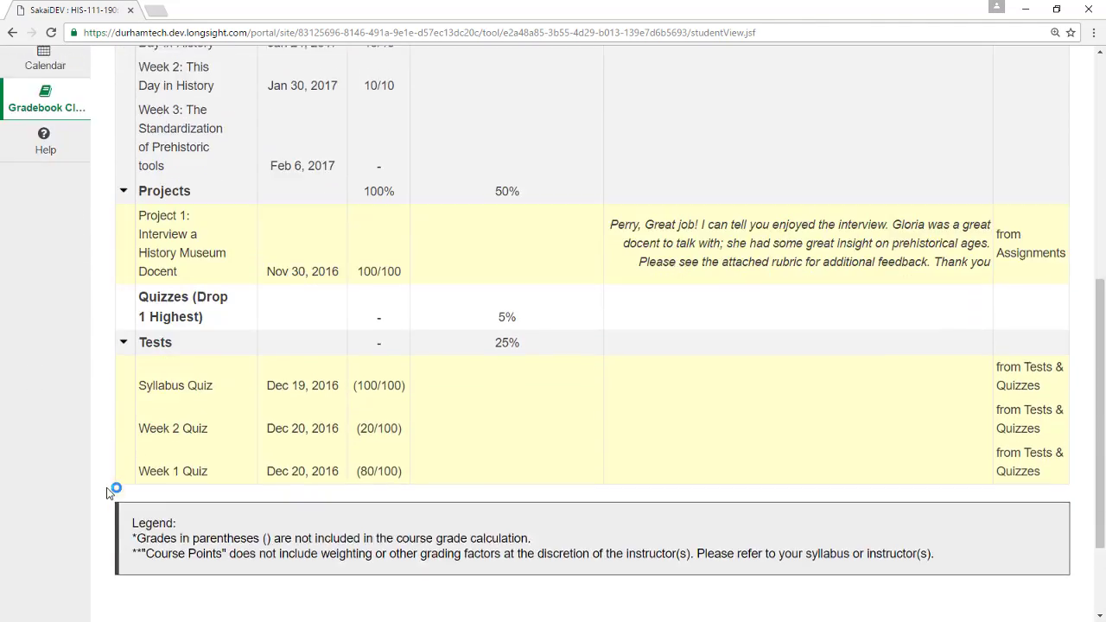